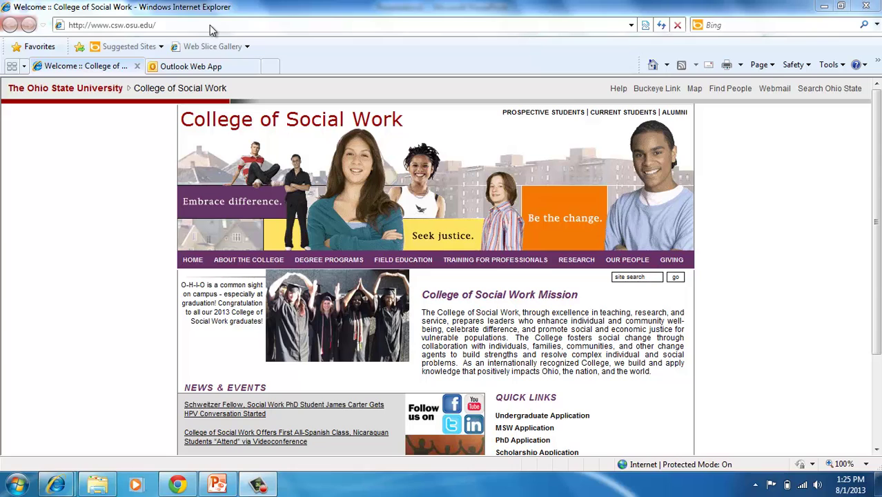
Step: Go to go.osu.edu/mediasite in Internet Explorer to reach the Mediasite login page
{"action": "left_click", "coordinate": [211, 25]}
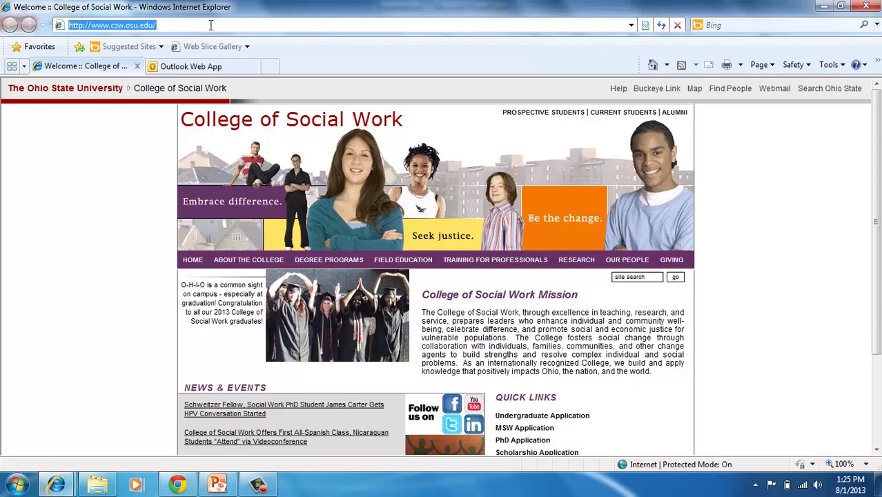
{"action": "type", "text": "g"}
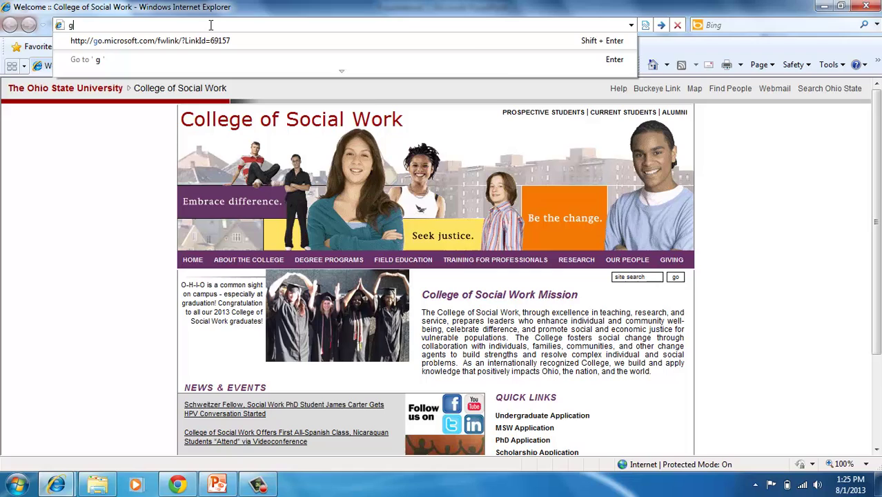
{"action": "type", "text": "o.osu"}
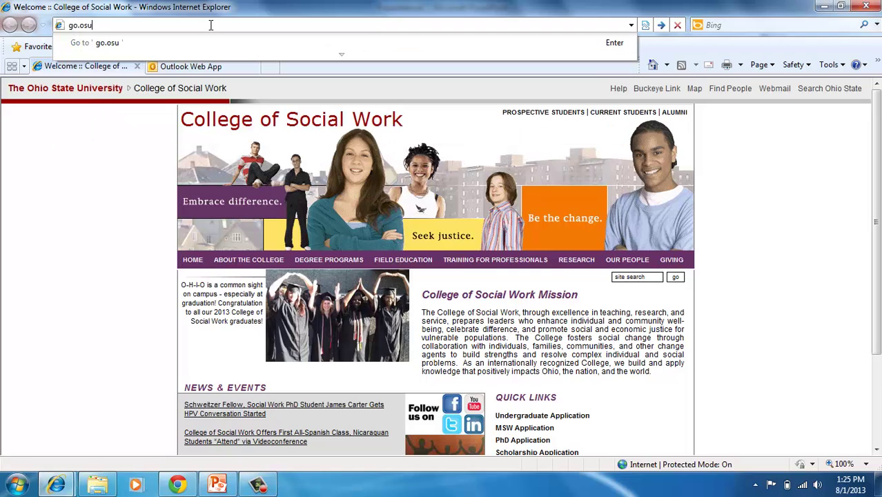
{"action": "type", "text": ".edu/mediasite"}
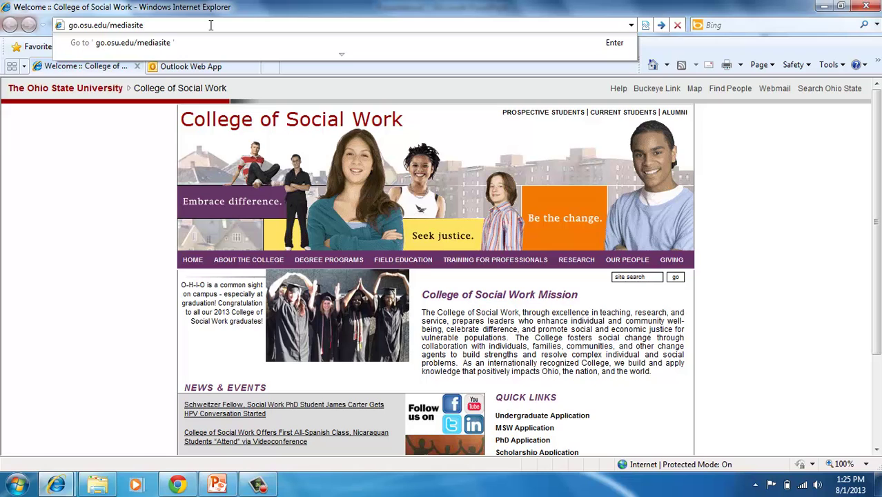
{"action": "key", "text": "Return"}
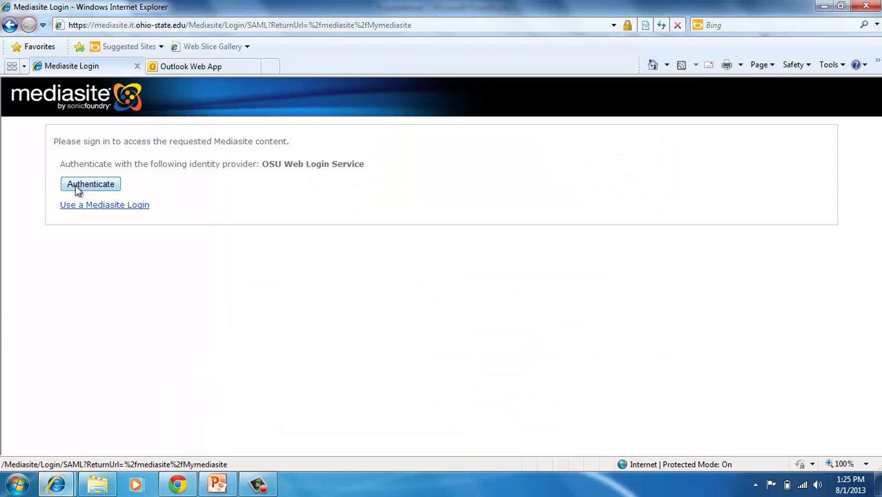
Step: Authenticate through the OSU Web Login Service with the university username and password
{"action": "left_click", "coordinate": [76, 185]}
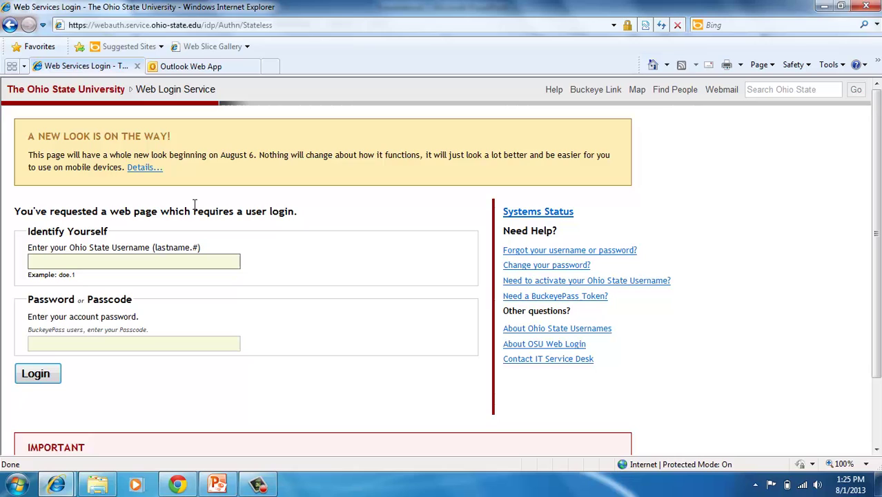
{"action": "key", "text": "Tab"}
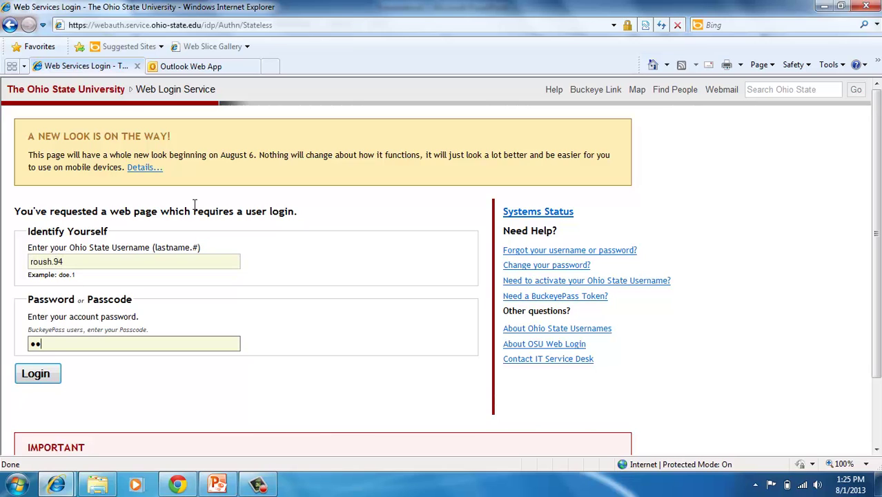
{"action": "key", "text": "Return"}
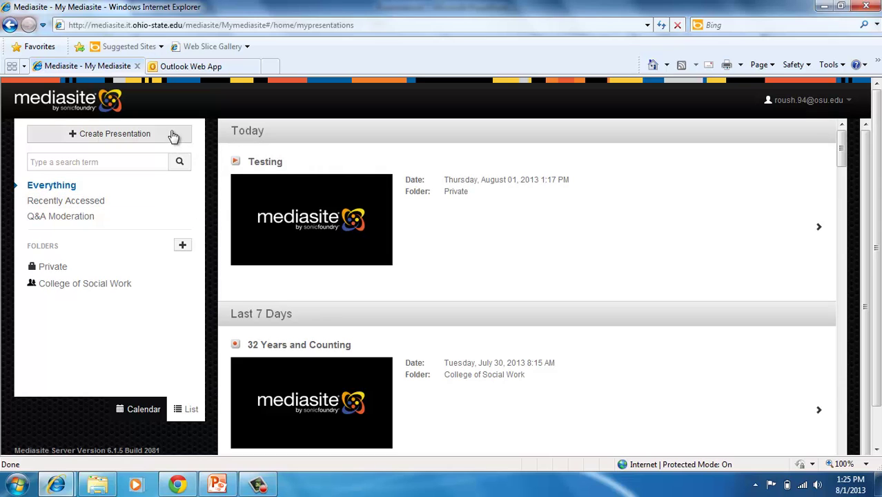
Step: Create a Record Desktop presentation named 'Week 1 Recording' and start the recorder
{"action": "left_click", "coordinate": [174, 136]}
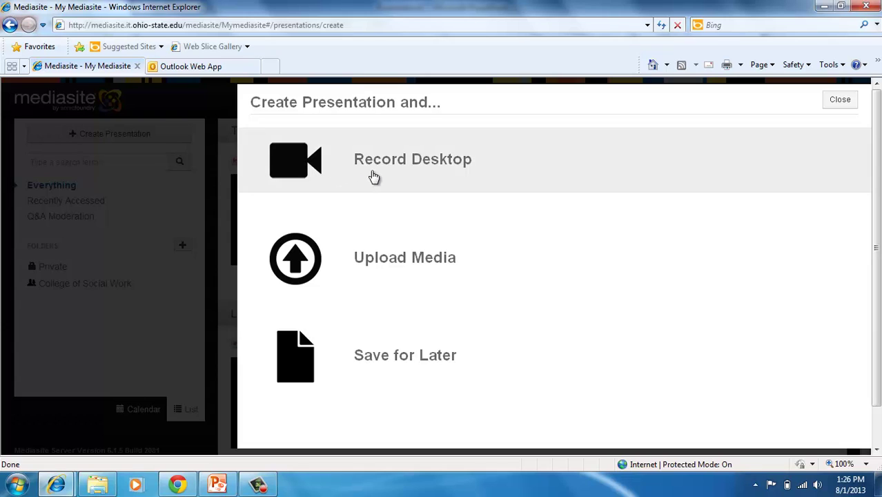
{"action": "left_click", "coordinate": [373, 178]}
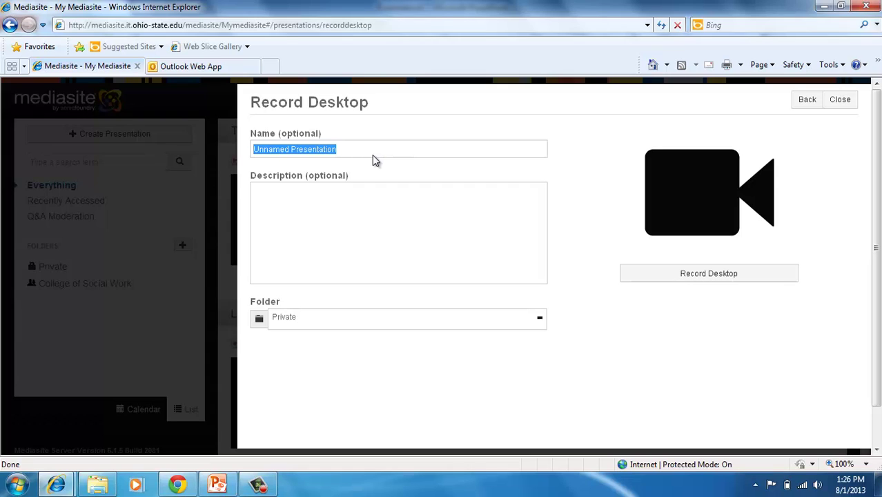
{"action": "scroll", "coordinate": [372, 156], "scroll_direction": "down", "scroll_amount": 1}
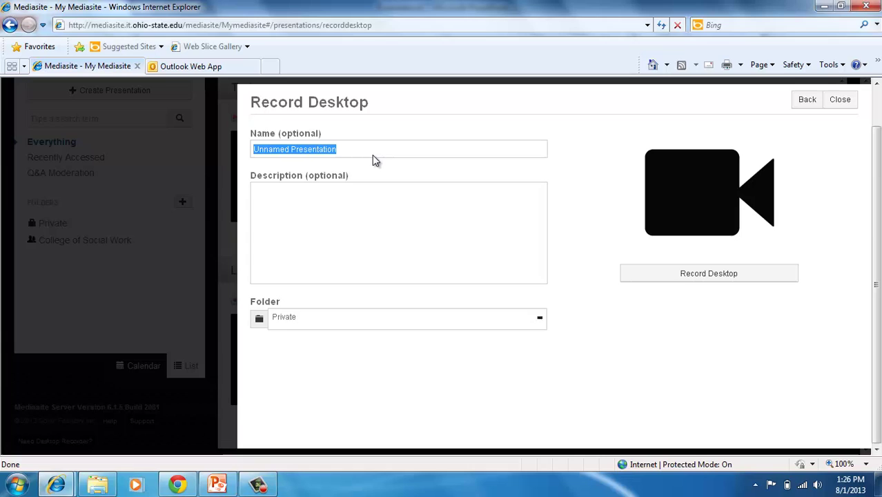
{"action": "left_click", "coordinate": [368, 150]}
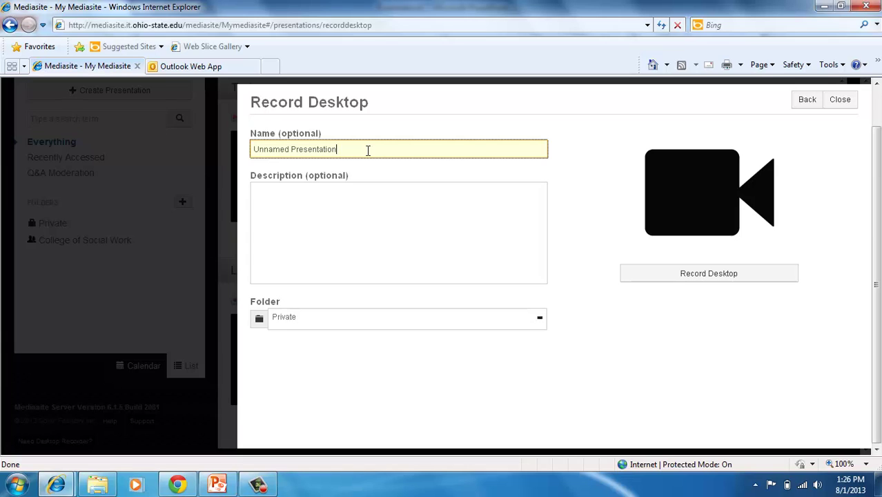
{"action": "key", "text": "shift+Left"}
{"action": "key", "text": "shift+Left"}
{"action": "key", "text": "shift+Left"}
{"action": "key", "text": "shift+Left"}
{"action": "key", "text": "shift+Left"}
{"action": "key", "text": "shift+Left"}
{"action": "key", "text": "shift+Left"}
{"action": "key", "text": "shift+Left"}
{"action": "key", "text": "shift+Left"}
{"action": "key", "text": "shift+Left"}
{"action": "key", "text": "shift+Left"}
{"action": "key", "text": "shift+Left"}
{"action": "key", "text": "shift+Left"}
{"action": "key", "text": "shift+Left"}
{"action": "key", "text": "shift+Left"}
{"action": "key", "text": "shift+Left"}
{"action": "key", "text": "shift+Left"}
{"action": "key", "text": "shift+Left"}
{"action": "key", "text": "shift+Left"}
{"action": "key", "text": "shift+Left"}
{"action": "type", "text": "Week 1 "}
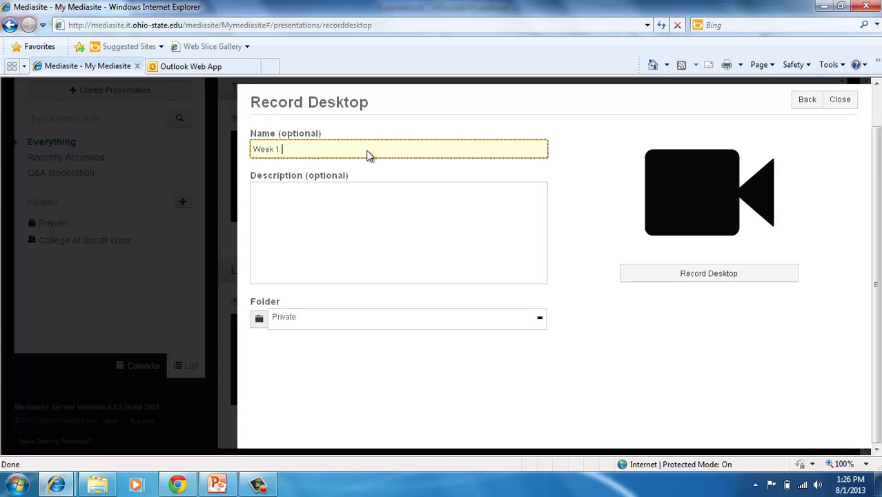
{"action": "type", "text": "Recording"}
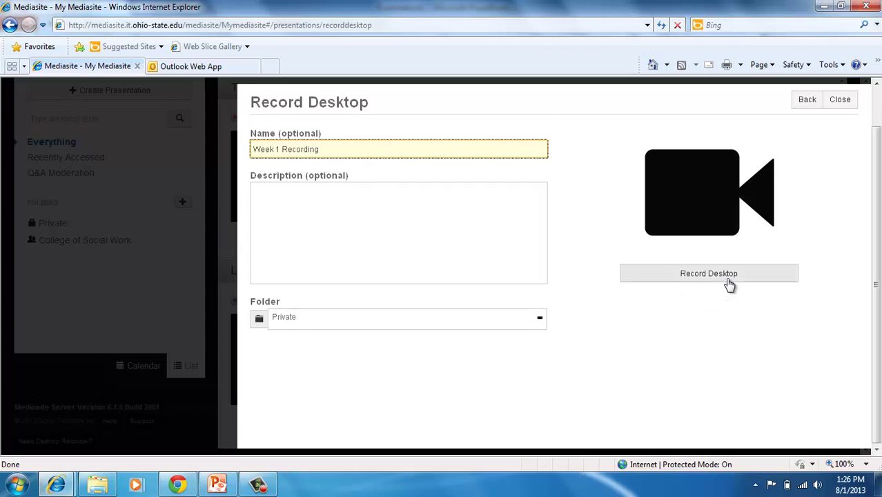
{"action": "left_click", "coordinate": [728, 278]}
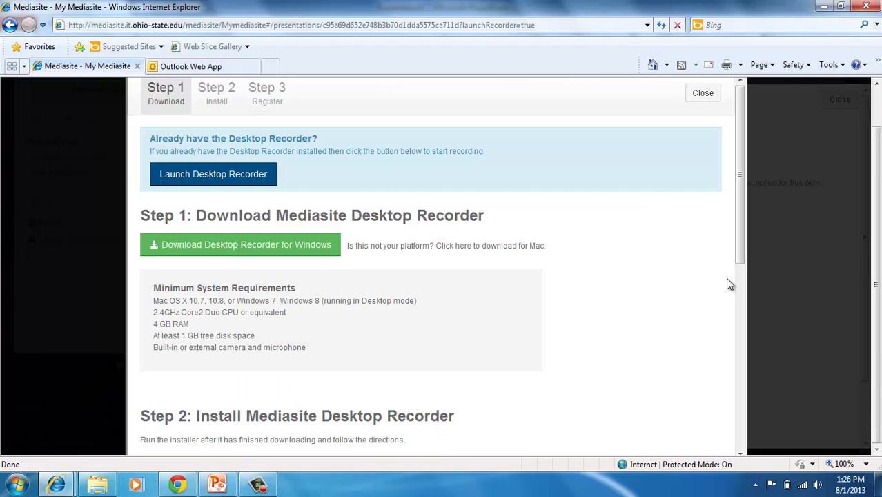
Step: Launch the Desktop Recorder, allowing the site to open it without asking or warning again
{"action": "left_click", "coordinate": [243, 176]}
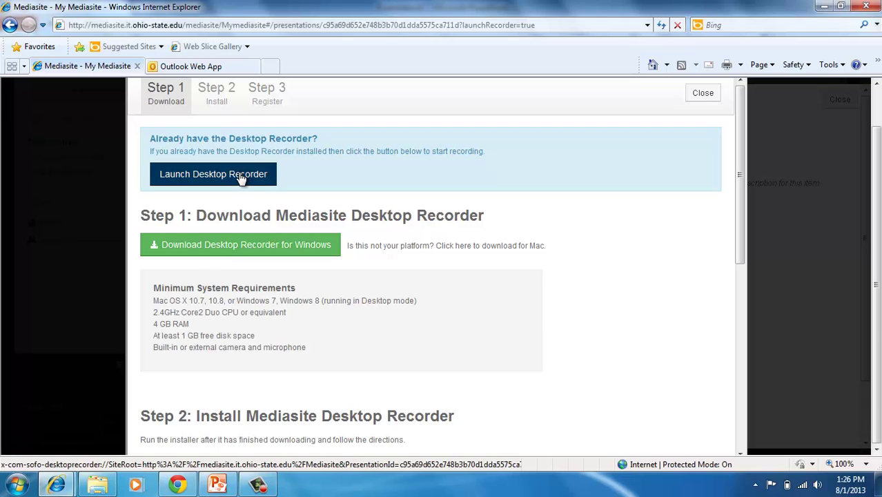
{"action": "left_click", "coordinate": [242, 178]}
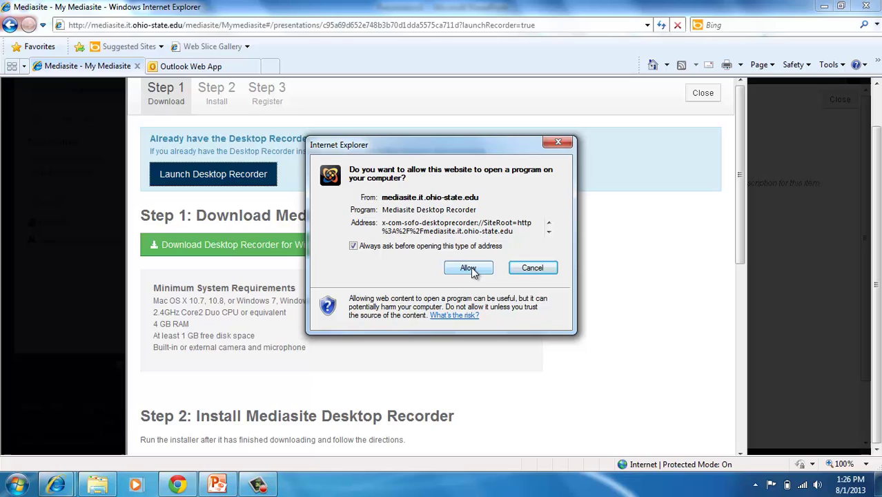
{"action": "left_click", "coordinate": [353, 247]}
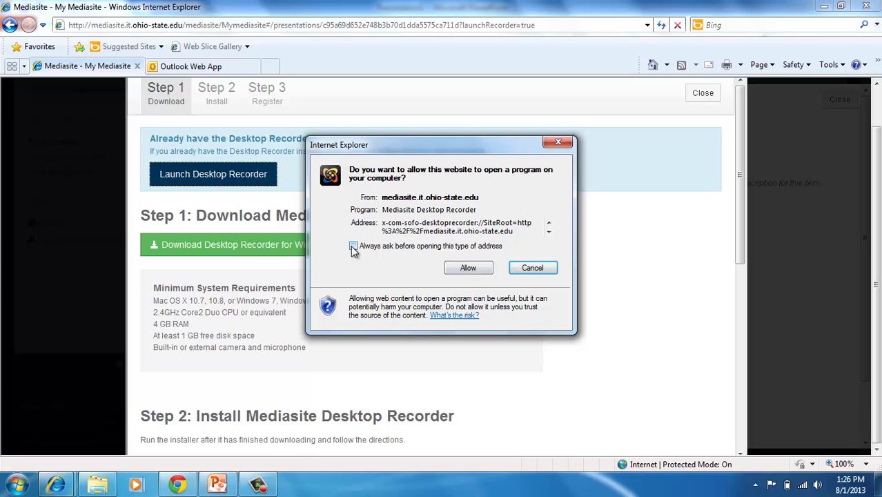
{"action": "left_click", "coordinate": [468, 269]}
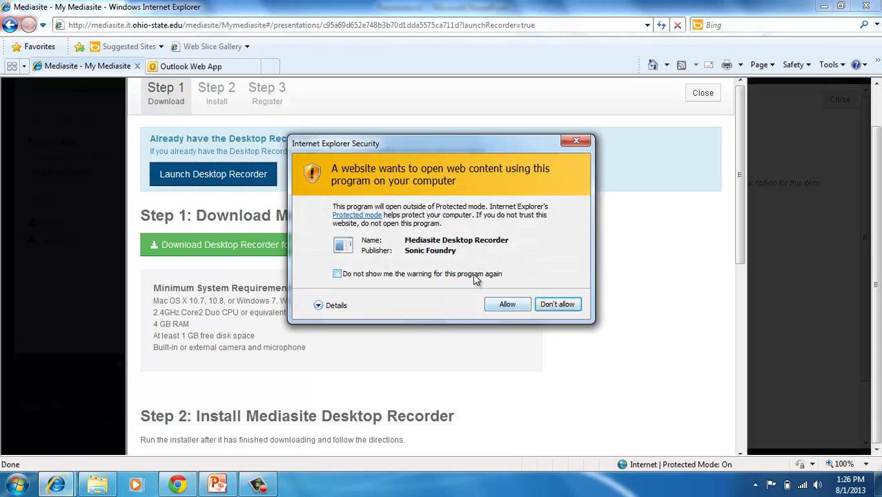
{"action": "left_click", "coordinate": [474, 274]}
{"action": "left_click", "coordinate": [504, 304]}
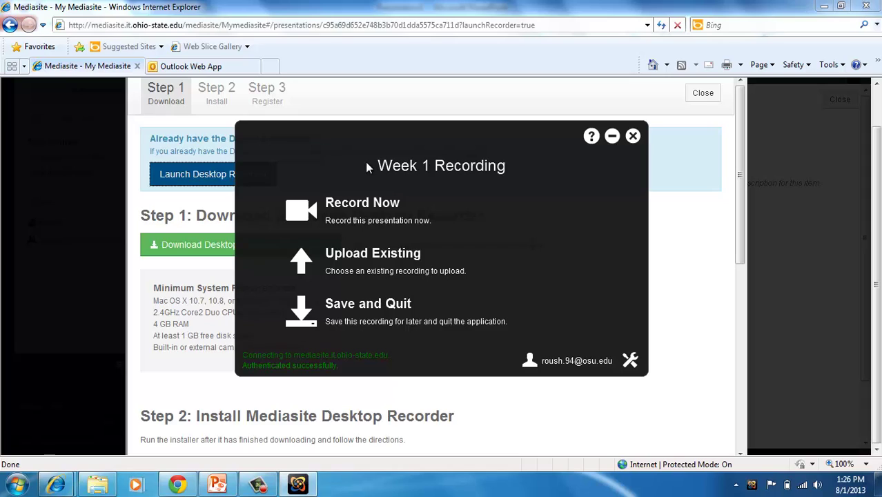
Step: Start a new recording of screen plus High Definition Audio microphone, with no camera
{"action": "left_click", "coordinate": [381, 222]}
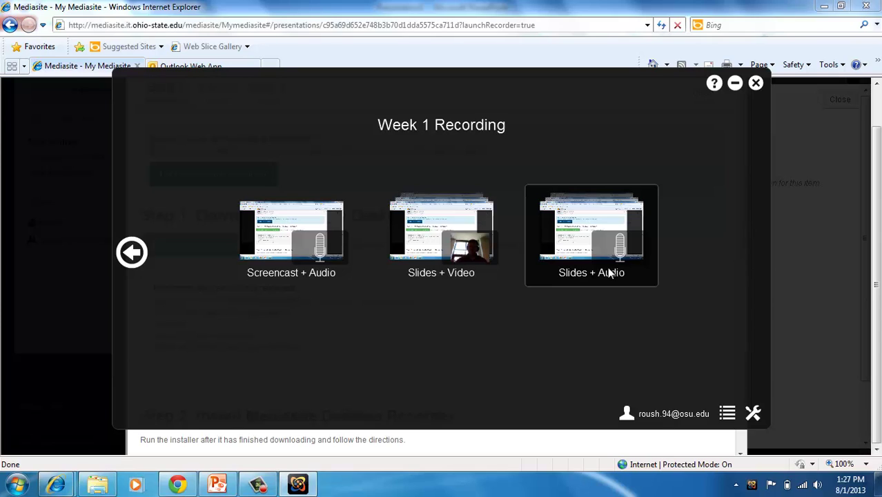
{"action": "left_click", "coordinate": [609, 273]}
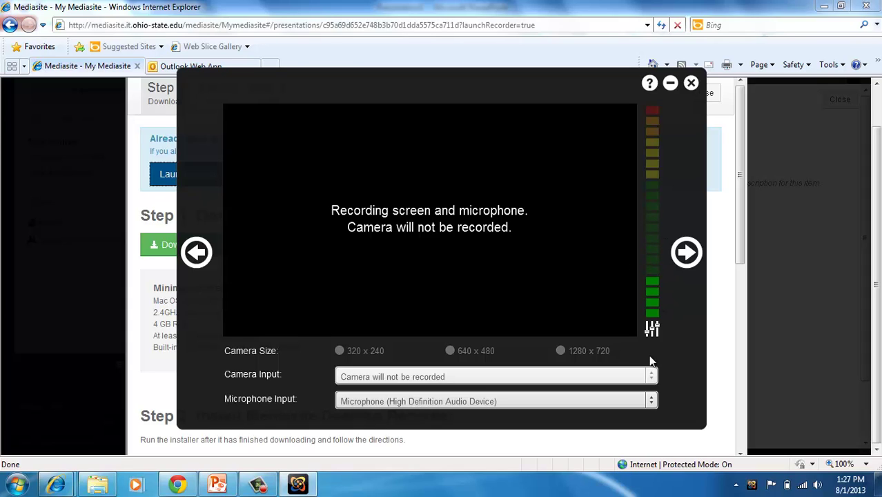
{"action": "left_click", "coordinate": [653, 400]}
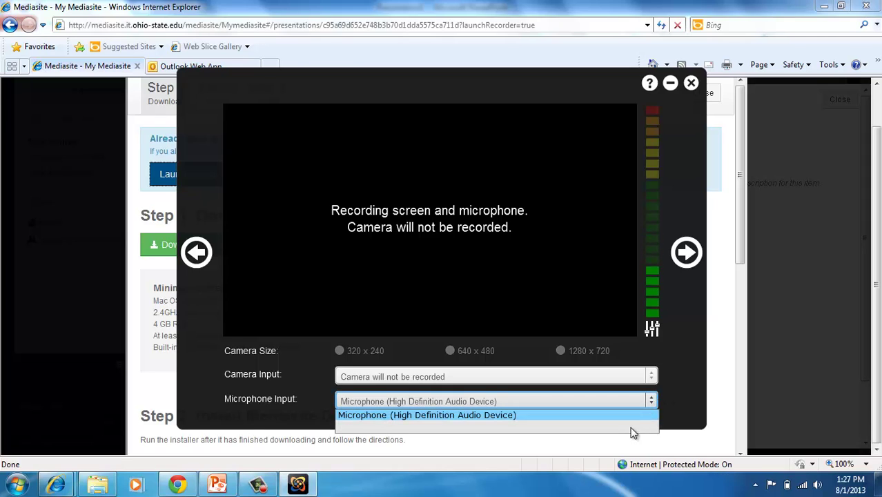
{"action": "left_click", "coordinate": [689, 391]}
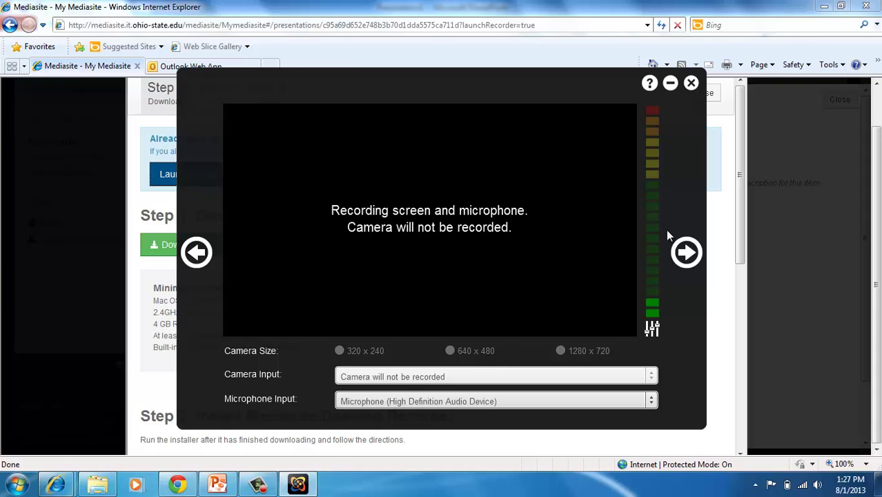
{"action": "left_click", "coordinate": [685, 253]}
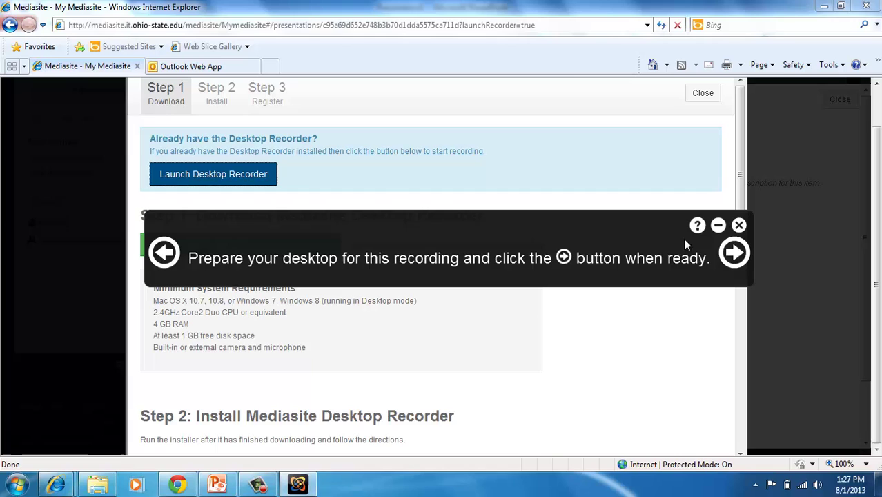
Step: Start the PowerPoint slide show from the title slide and advance the recorder to region selection
{"action": "left_click", "coordinate": [217, 483]}
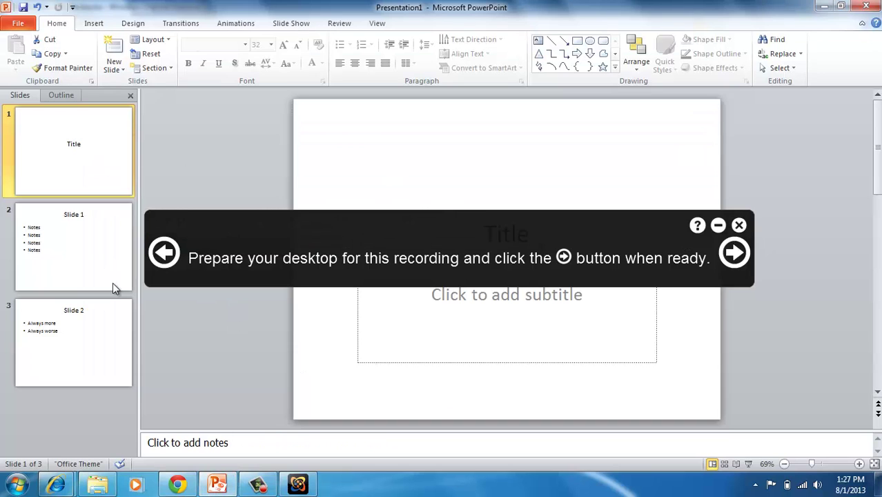
{"action": "left_click", "coordinate": [749, 465]}
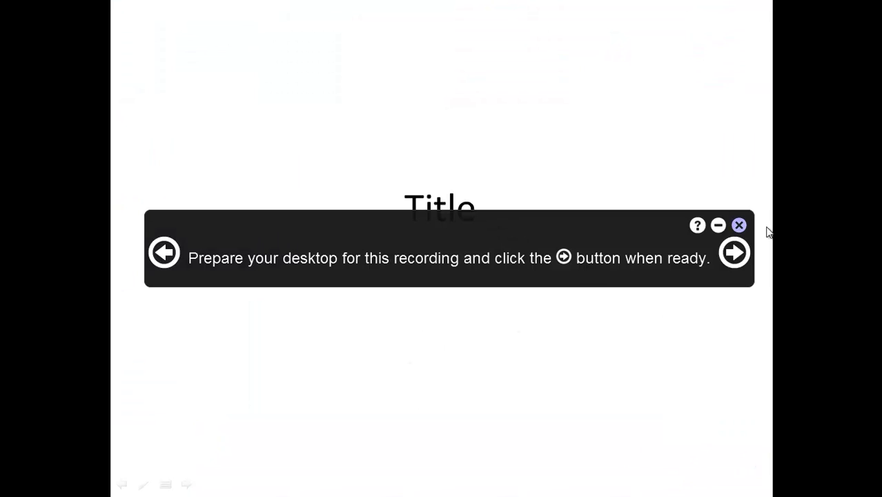
{"action": "left_click", "coordinate": [734, 254]}
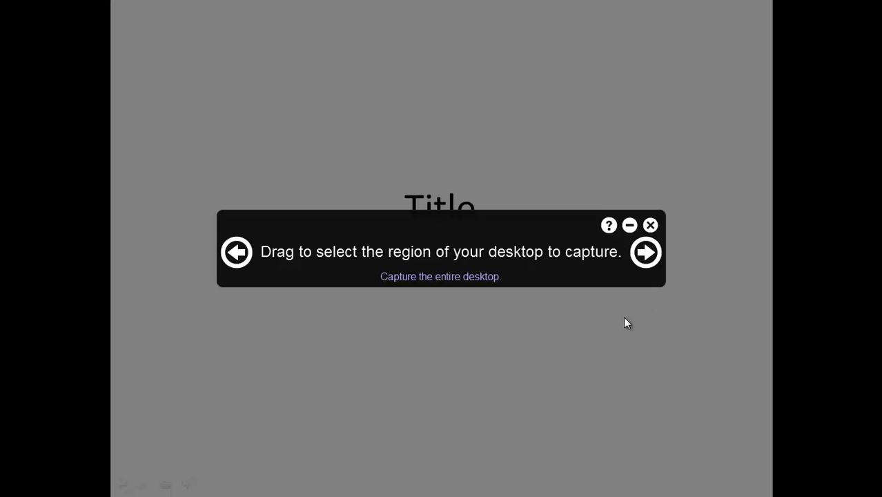
Step: Capture the entire desktop while presenting the slides up to Slide 2
{"action": "left_click", "coordinate": [461, 277]}
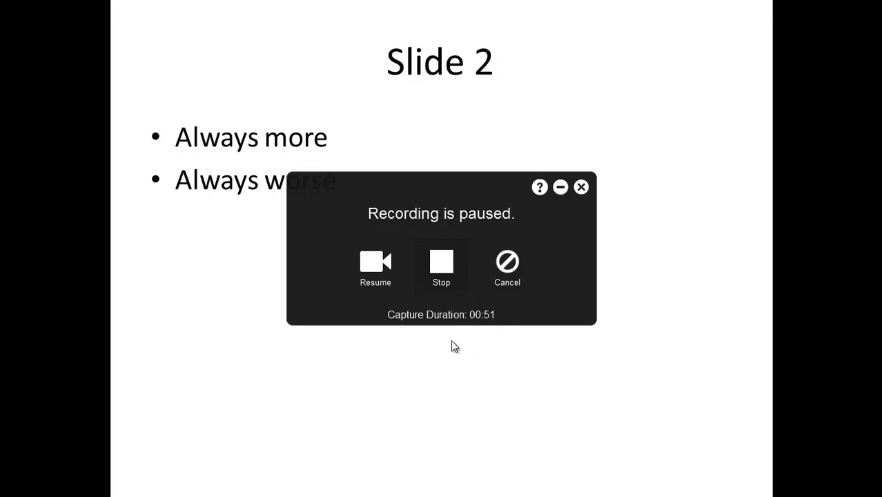
Step: Stop and upload Week 1 Recording, confirm it shows Complete, then close the recordings list
{"action": "left_click", "coordinate": [452, 280]}
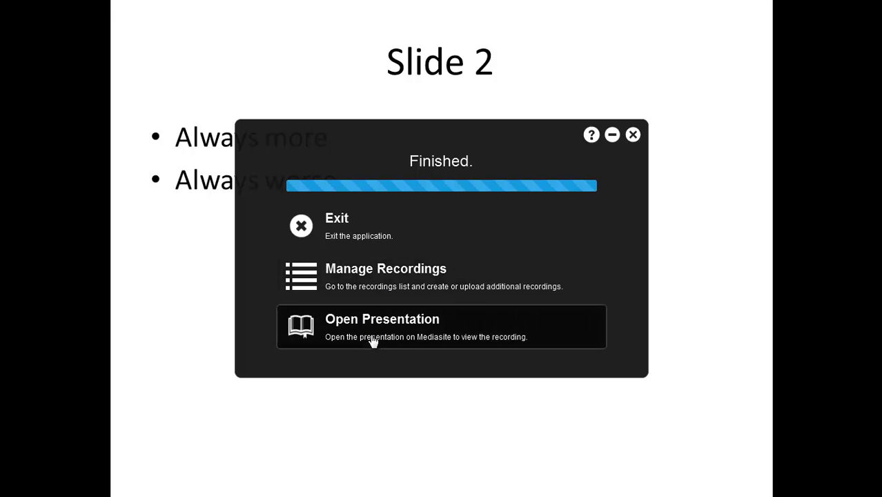
{"action": "left_click", "coordinate": [341, 286]}
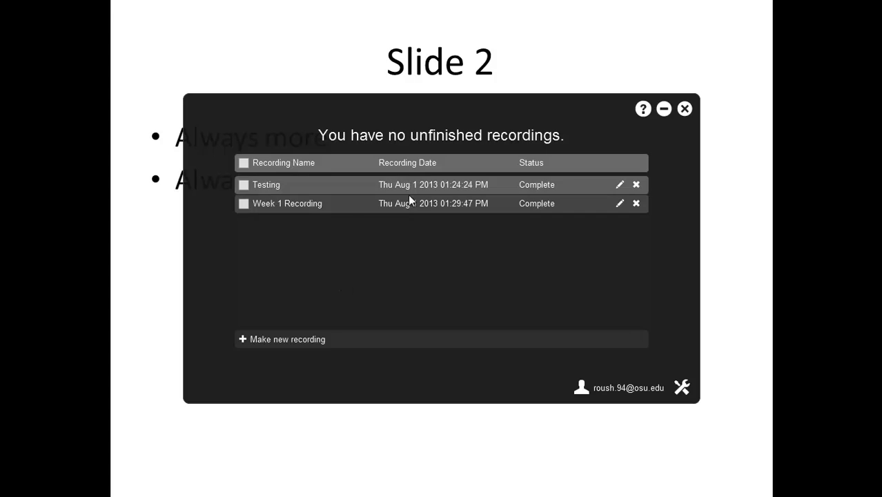
{"action": "left_click", "coordinate": [684, 110]}
Step: End the slide show and return to the Mediasite browser window
{"action": "key", "text": "Escape"}
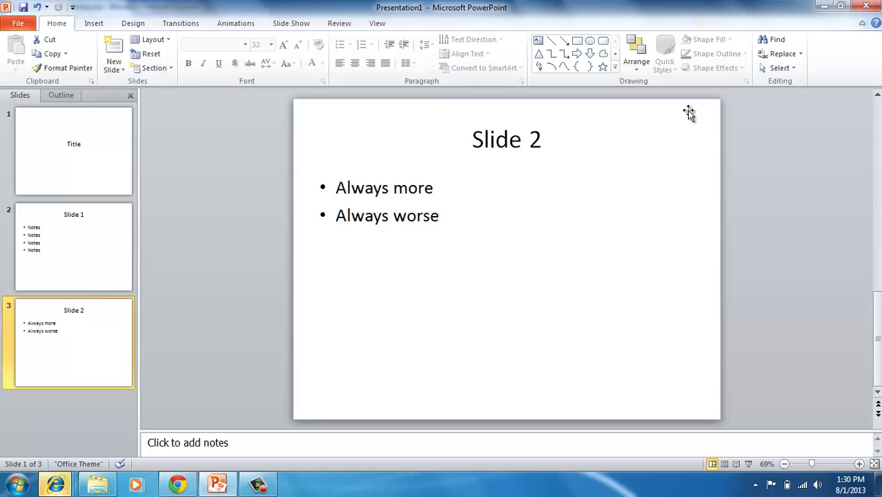
{"action": "mouse_move", "coordinate": [55, 485]}
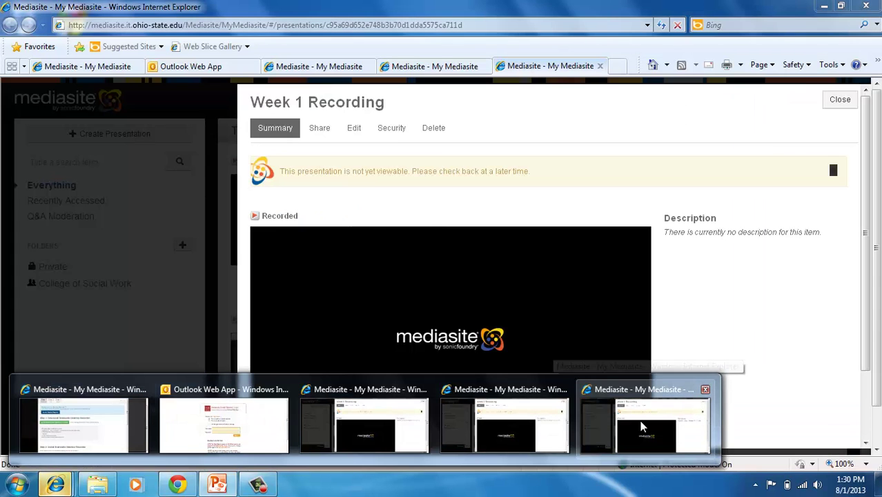
{"action": "left_click", "coordinate": [642, 428]}
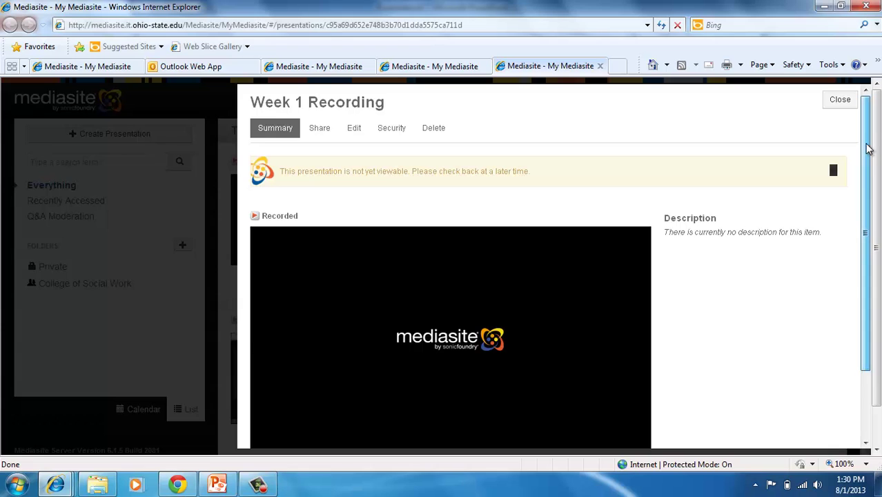
{"action": "left_click_drag", "start_coordinate": [869, 149], "coordinate": [864, 170]}
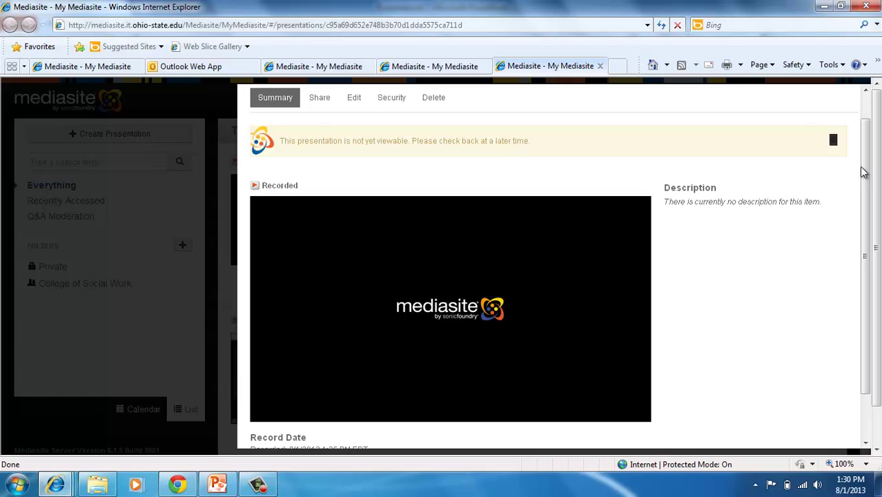
{"action": "left_click_drag", "start_coordinate": [314, 140], "coordinate": [551, 136]}
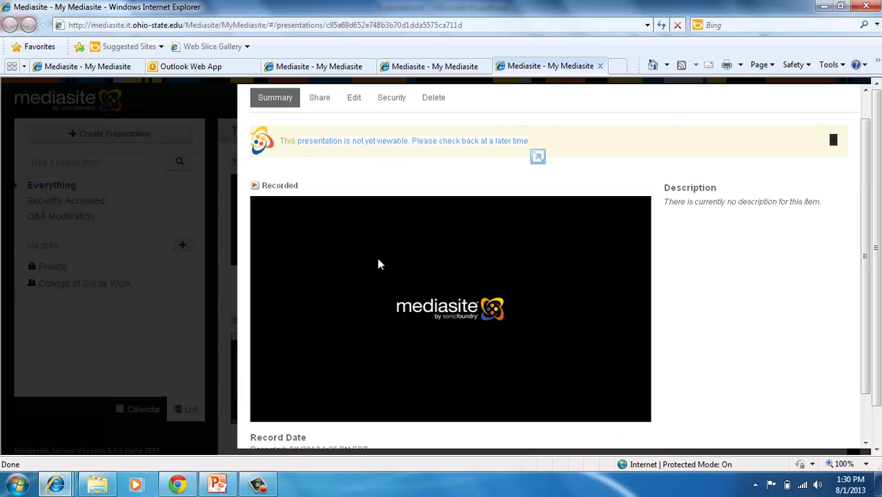
{"action": "left_click_drag", "start_coordinate": [158, 361], "coordinate": [179, 351]}
Step: Close the download page and Week 1 Recording details, then open the Testing presentation
{"action": "left_click", "coordinate": [59, 67]}
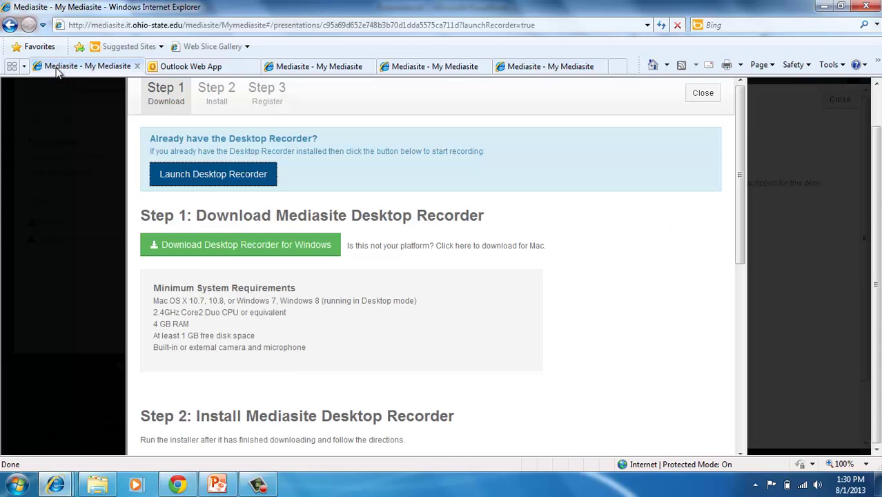
{"action": "left_click", "coordinate": [788, 125]}
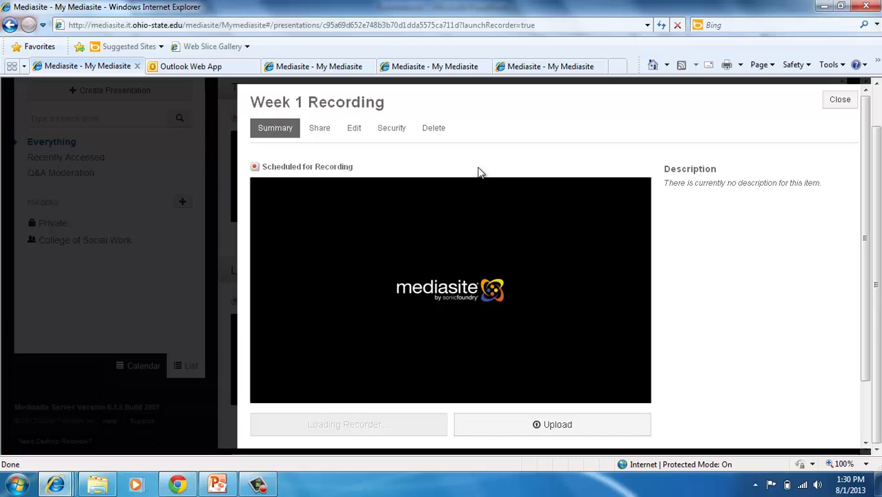
{"action": "left_click", "coordinate": [839, 99]}
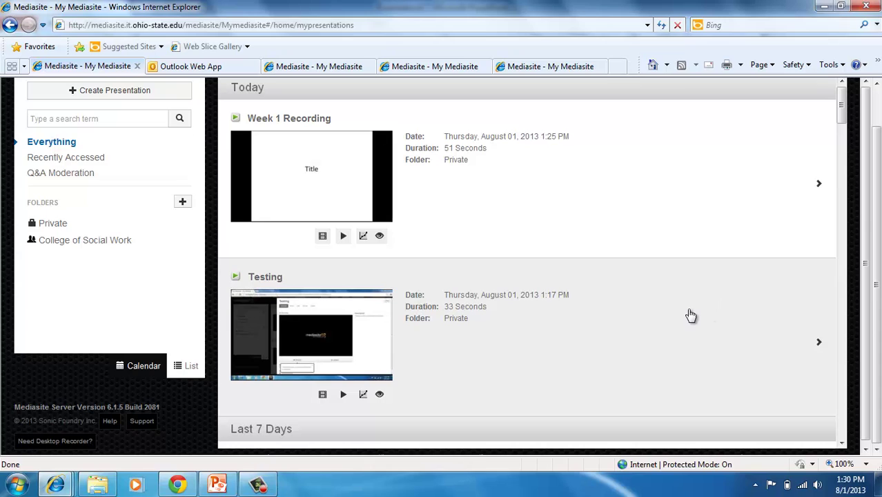
{"action": "left_click", "coordinate": [652, 332]}
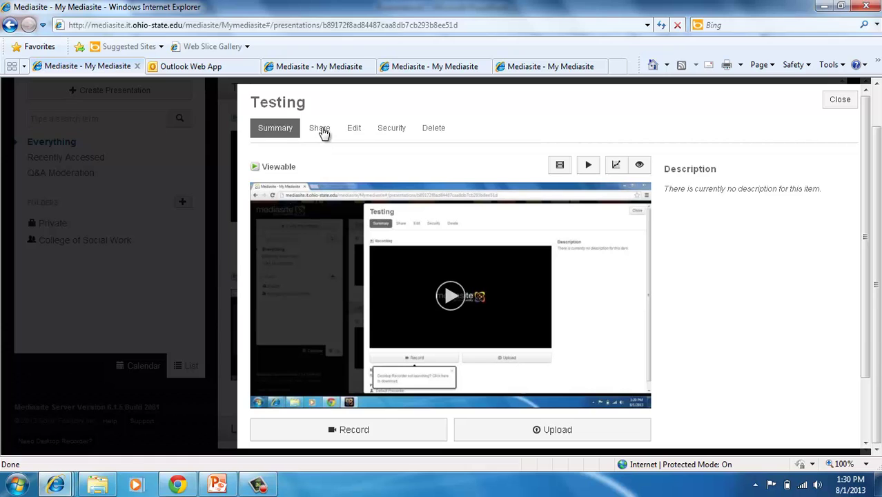
Step: Select the Testing share link, enter a recipient e-mail address in Email To, then close
{"action": "left_click", "coordinate": [322, 130]}
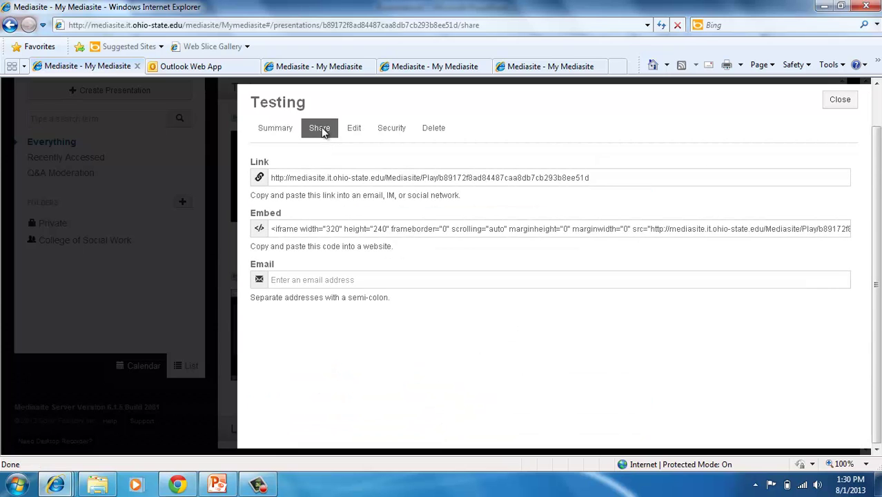
{"action": "left_click", "coordinate": [298, 180]}
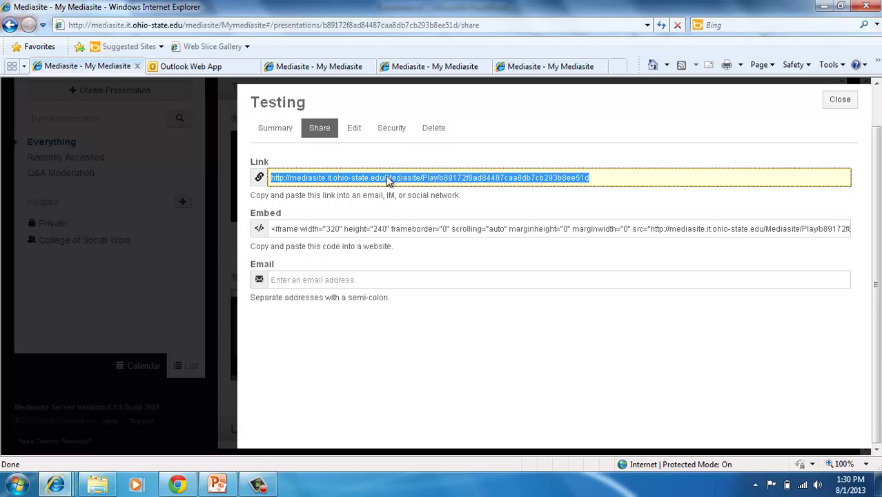
{"action": "left_click", "coordinate": [317, 280]}
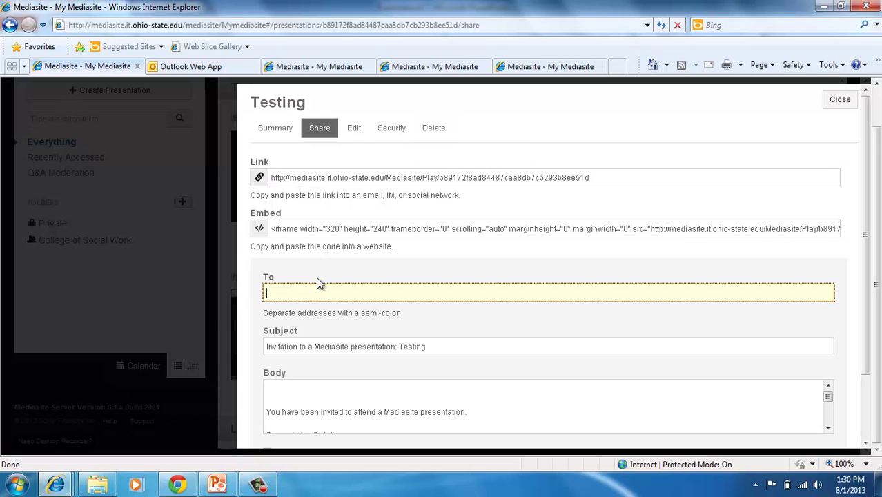
{"action": "left_click", "coordinate": [403, 180]}
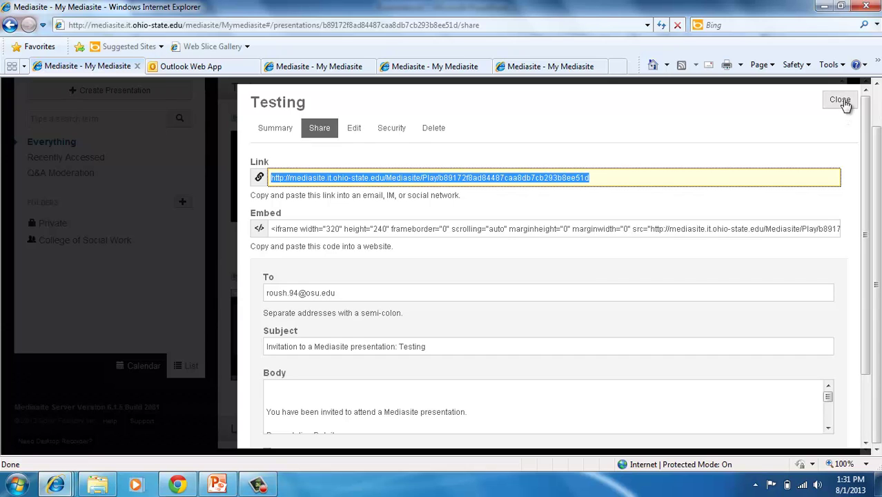
{"action": "left_click", "coordinate": [844, 101]}
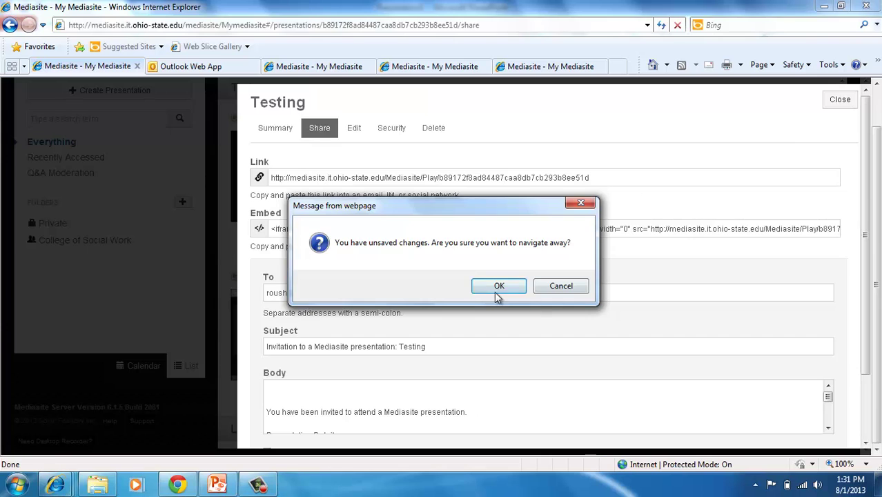